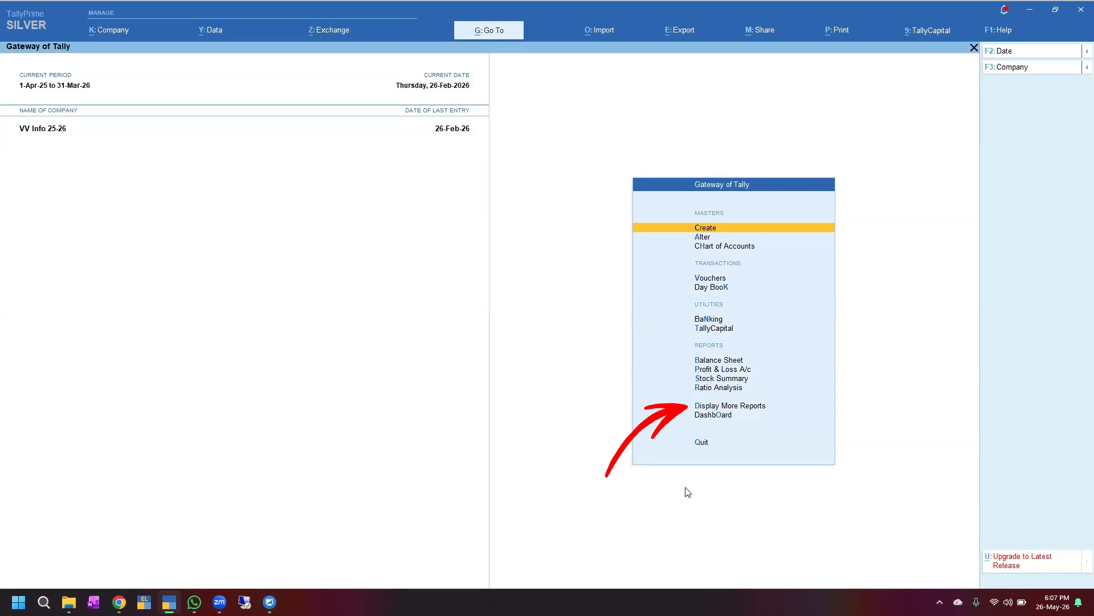
# Step: Open the Sales Register from the account books reports
pyautogui.click(748, 407)
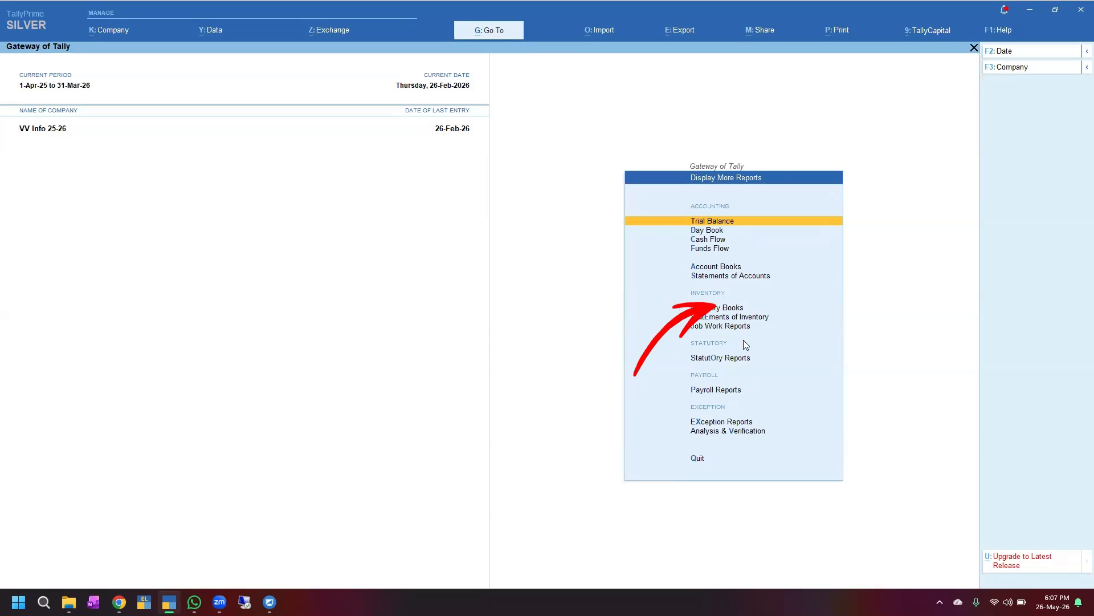
pyautogui.click(738, 268)
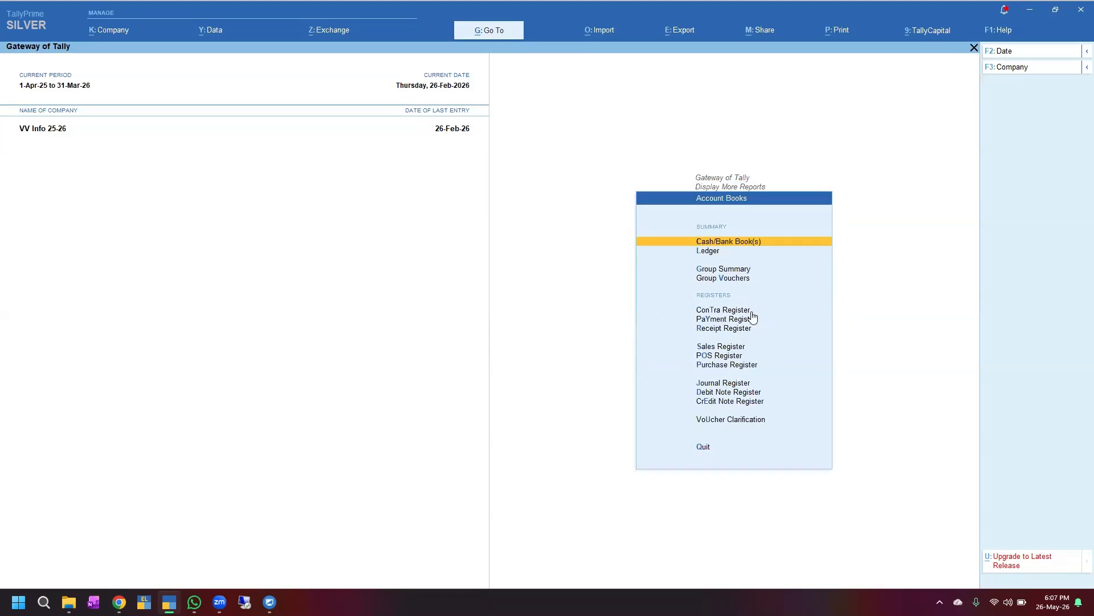
pyautogui.press('Down')
pyautogui.press('Down')
pyautogui.press('Down')
pyautogui.press('Down')
pyautogui.press('Down')
pyautogui.press('Down')
pyautogui.press('Down')
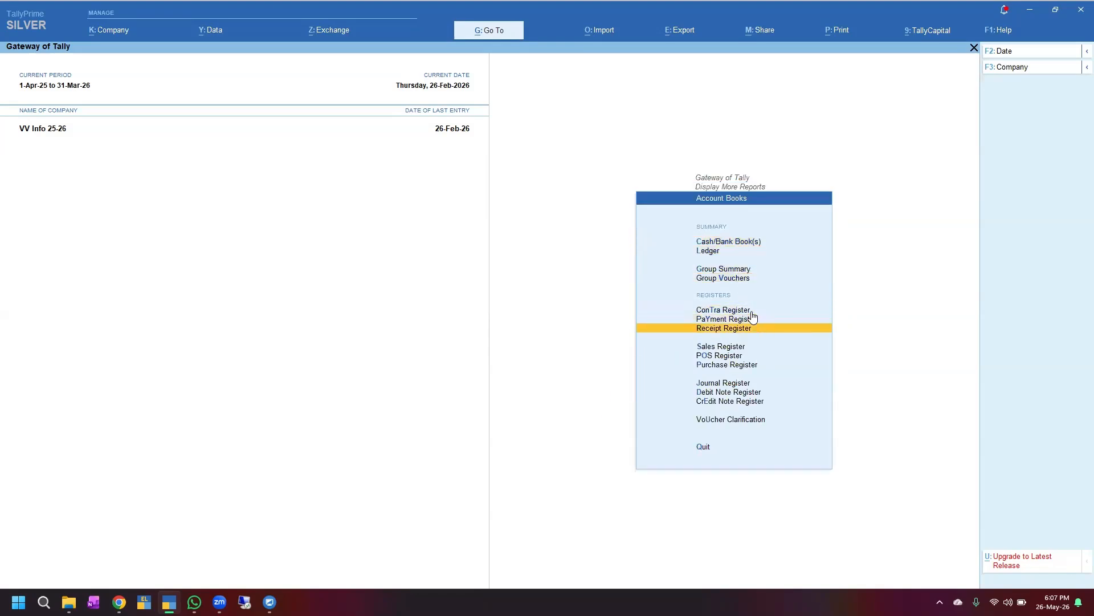
pyautogui.press('Return')
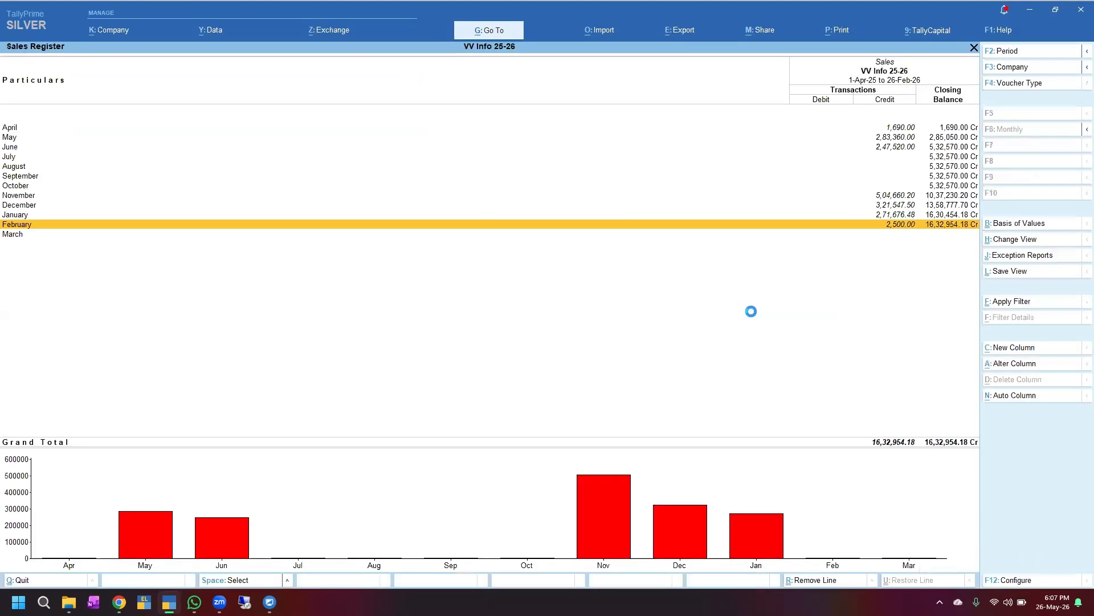
# Step: Drill down from April in the monthly summary to the list of sales vouchers for 1-Apr-25 to 26-Feb-26
pyautogui.press('Up')
pyautogui.press('Up')
pyautogui.press('Up')
pyautogui.press('Up')
pyautogui.press('Up')
pyautogui.press('Up')
pyautogui.press('Up')
pyautogui.press('Up')
pyautogui.press('Up')
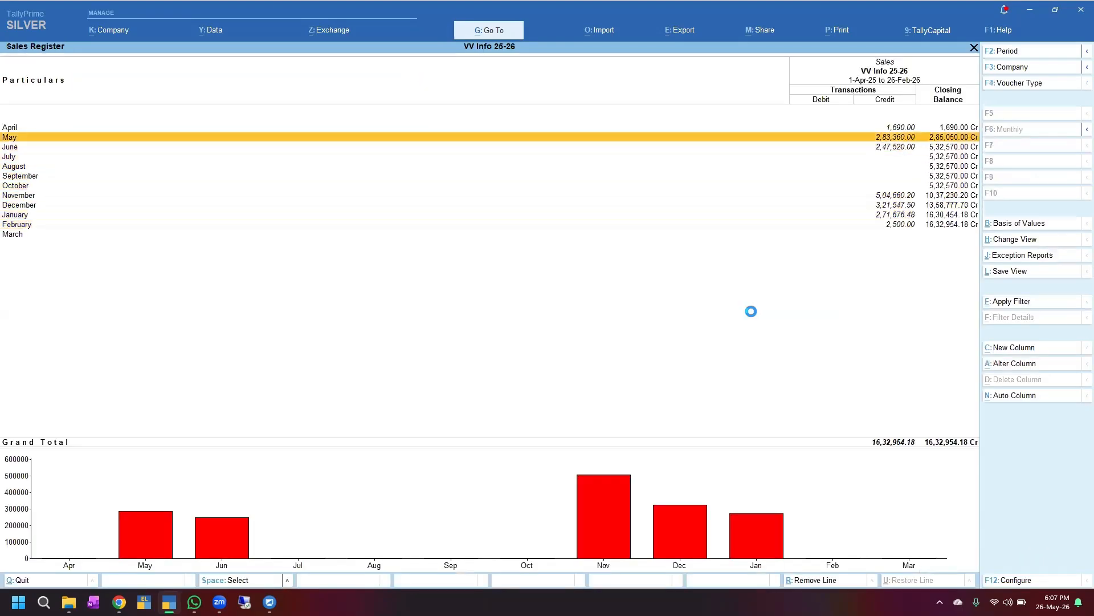
pyautogui.press('Return')
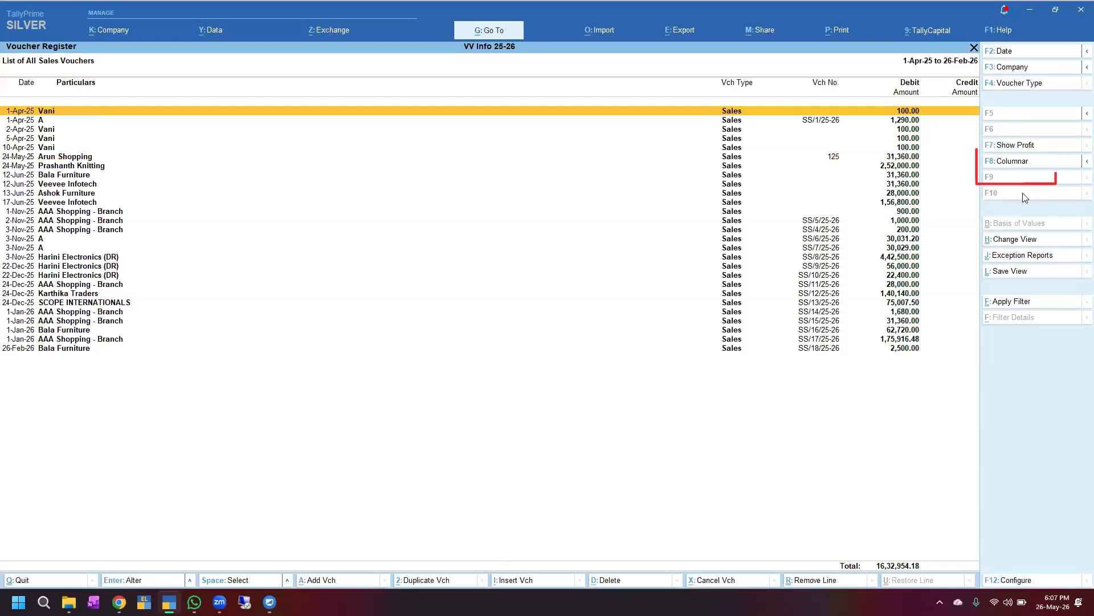
# Step: Switch the sales voucher list to the columnar format, accepting all the existing column options
pyautogui.press('F8')
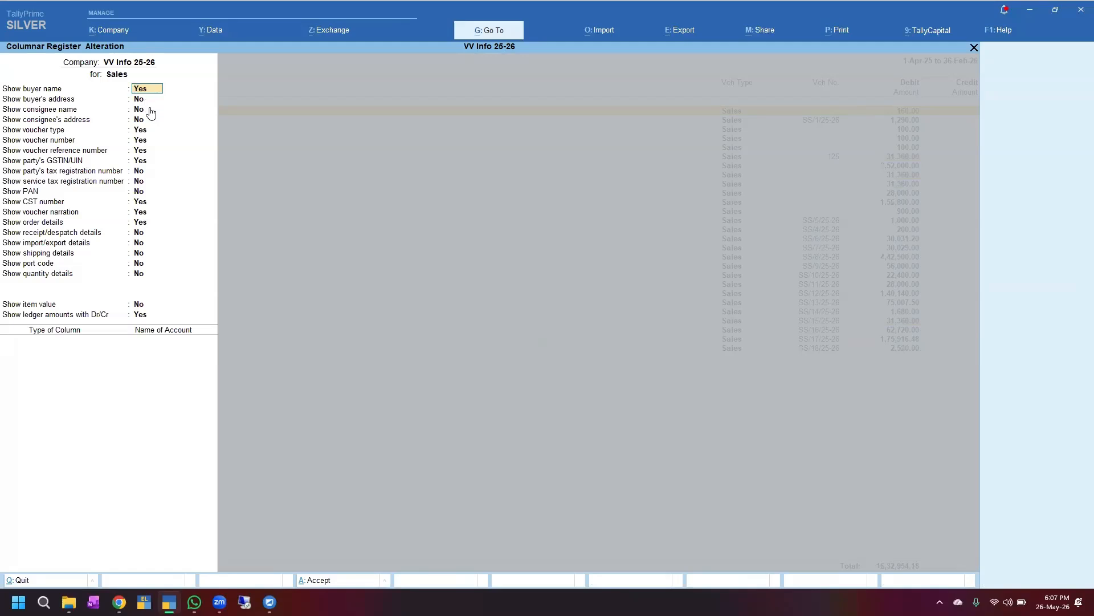
pyautogui.press('Return')
pyautogui.press('Return')
pyautogui.press('Return')
pyautogui.press('Return')
pyautogui.press('Return')
pyautogui.press('Return')
pyautogui.press('Return')
pyautogui.press('Return')
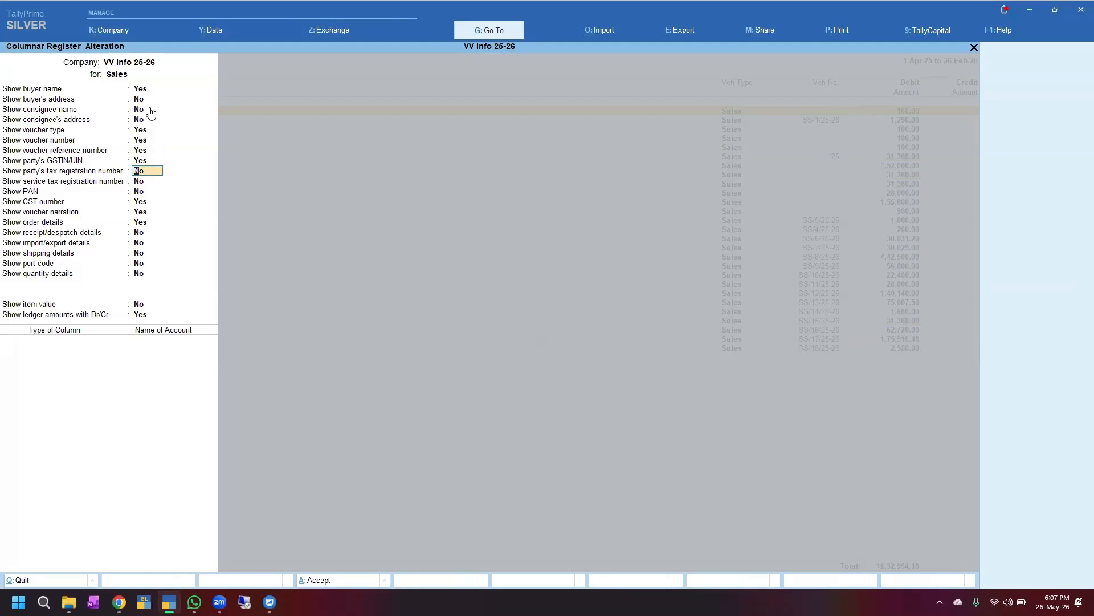
pyautogui.press('Return')
pyautogui.press('Return')
pyautogui.press('Return')
pyautogui.press('Return')
pyautogui.press('Return')
pyautogui.press('Return')
pyautogui.press('Return')
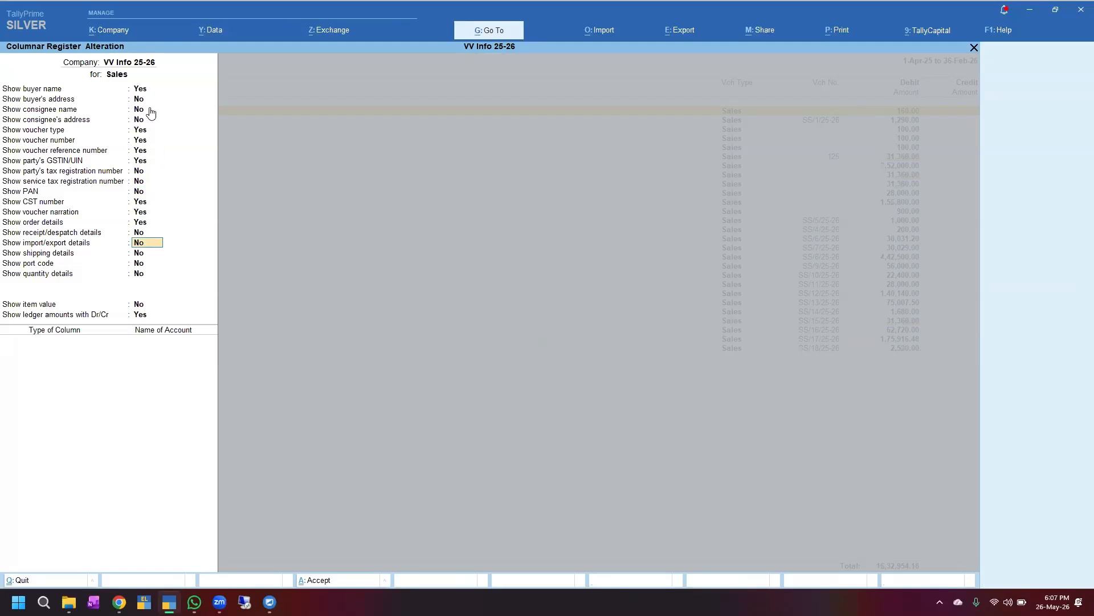
pyautogui.press('Return')
pyautogui.press('Return')
pyautogui.press('Return')
pyautogui.press('Return')
pyautogui.press('Return')
pyautogui.press('Return')
pyautogui.press('Return')
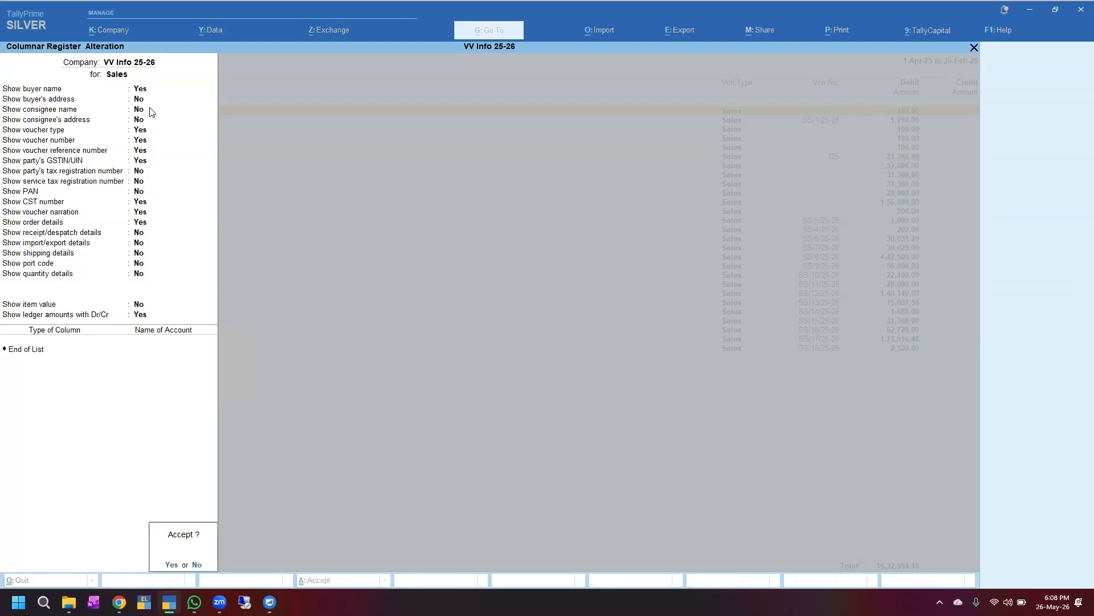
pyautogui.press('Return')
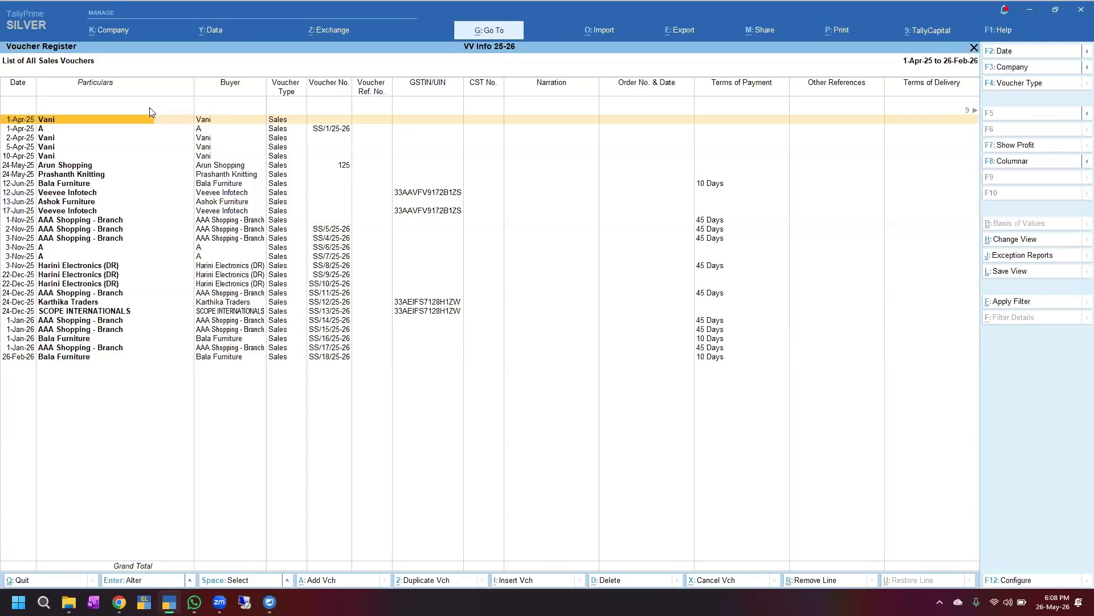
# Step: Examine all columns of the columnar sales register, from buyer details through to the tax and ledger amounts
pyautogui.press('Right')
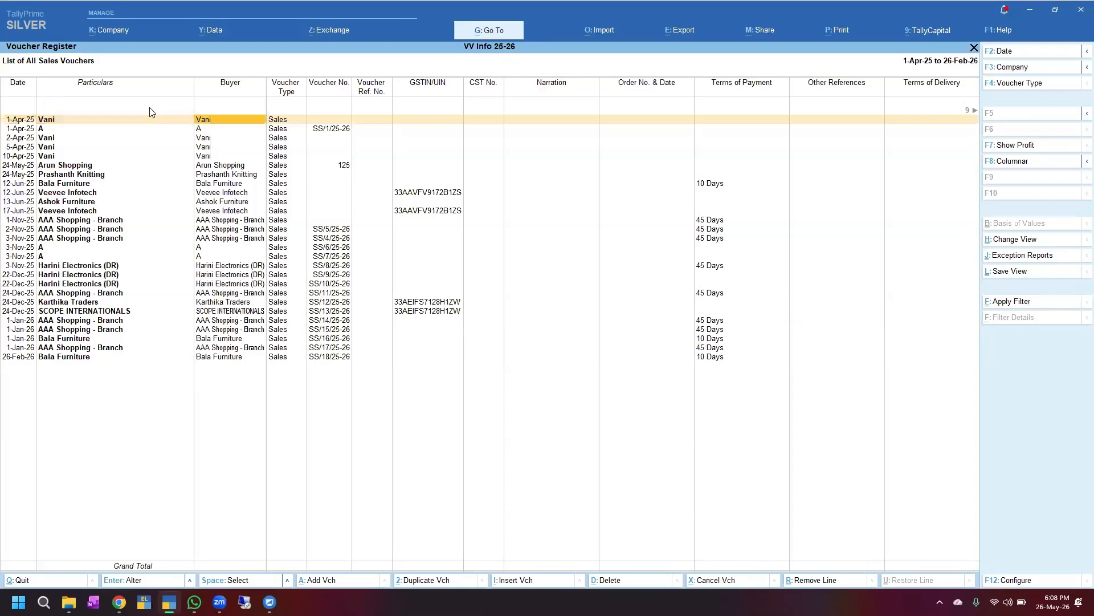
pyautogui.press('Right')
pyautogui.press('Right')
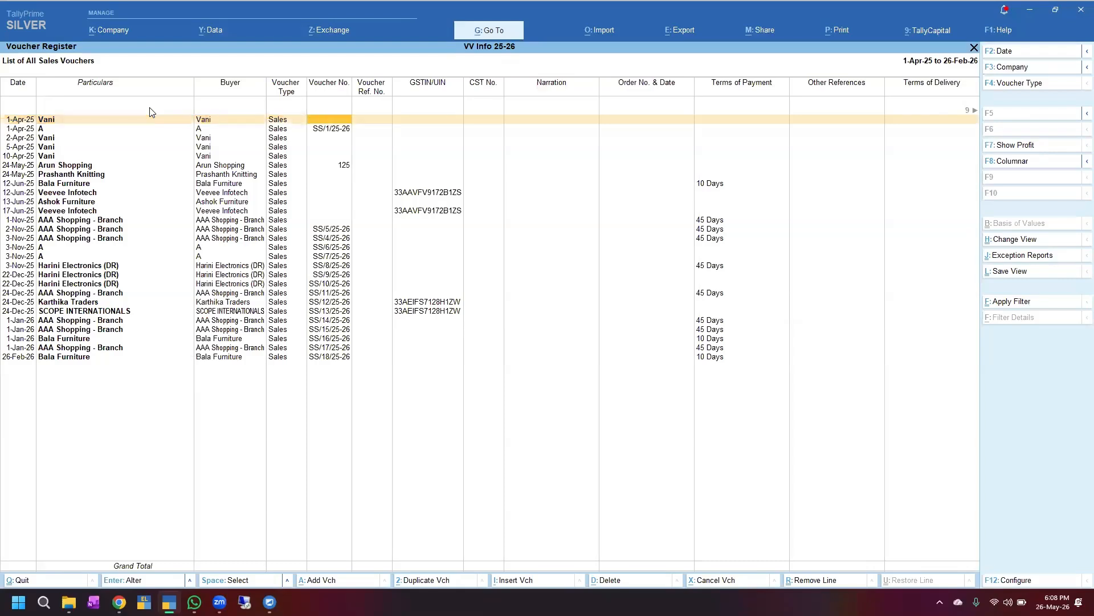
pyautogui.press('Right')
pyautogui.press('Right')
pyautogui.press('Right')
pyautogui.press('Right')
pyautogui.press('Right')
pyautogui.press('Right')
pyautogui.press('Right')
pyautogui.press('Right')
pyautogui.press('Right')
pyautogui.press('Right')
pyautogui.press('Right')
pyautogui.press('Right')
pyautogui.press('Right')
pyautogui.press('Right')
pyautogui.press('Right')
pyautogui.press('Right')
pyautogui.press('Right')
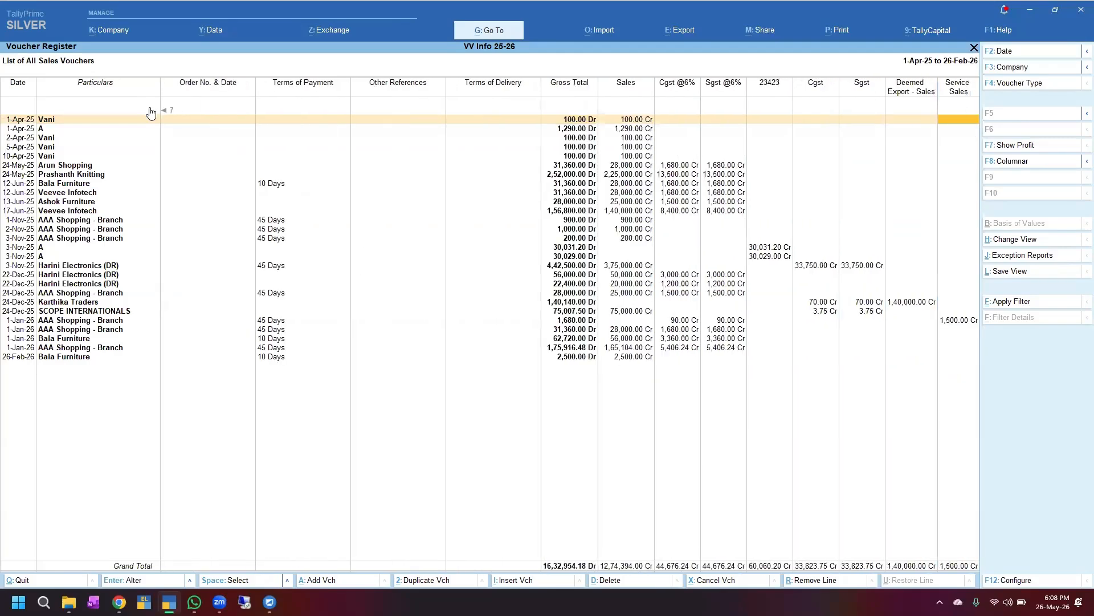
pyautogui.press('Left')
pyautogui.press('Left')
pyautogui.press('Left')
pyautogui.press('Left')
pyautogui.press('Left')
pyautogui.press('Left')
pyautogui.press('Left')
pyautogui.press('Left')
pyautogui.press('Left')
pyautogui.press('Left')
pyautogui.press('Left')
pyautogui.press('Left')
pyautogui.press('Left')
pyautogui.press('Left')
pyautogui.press('Left')
pyautogui.press('Left')
pyautogui.press('Left')
pyautogui.press('Left')
pyautogui.press('Left')
pyautogui.press('Left')
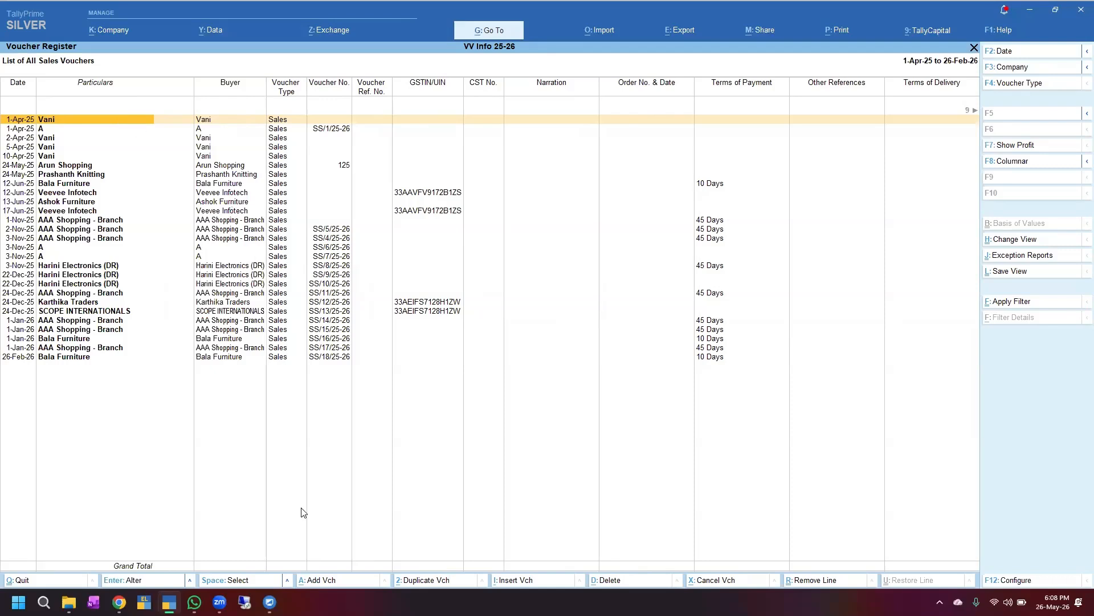
# Step: Configure the register with the Detailed report format, stock item descriptions set to Yes, and Default sorting
pyautogui.click(1007, 583)
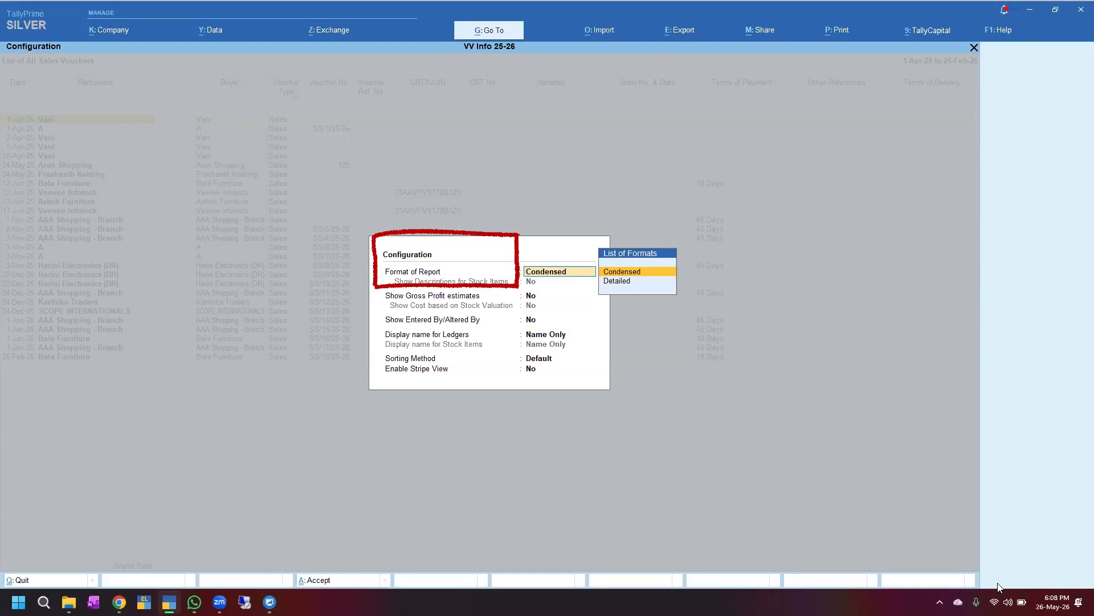
pyautogui.press('Down')
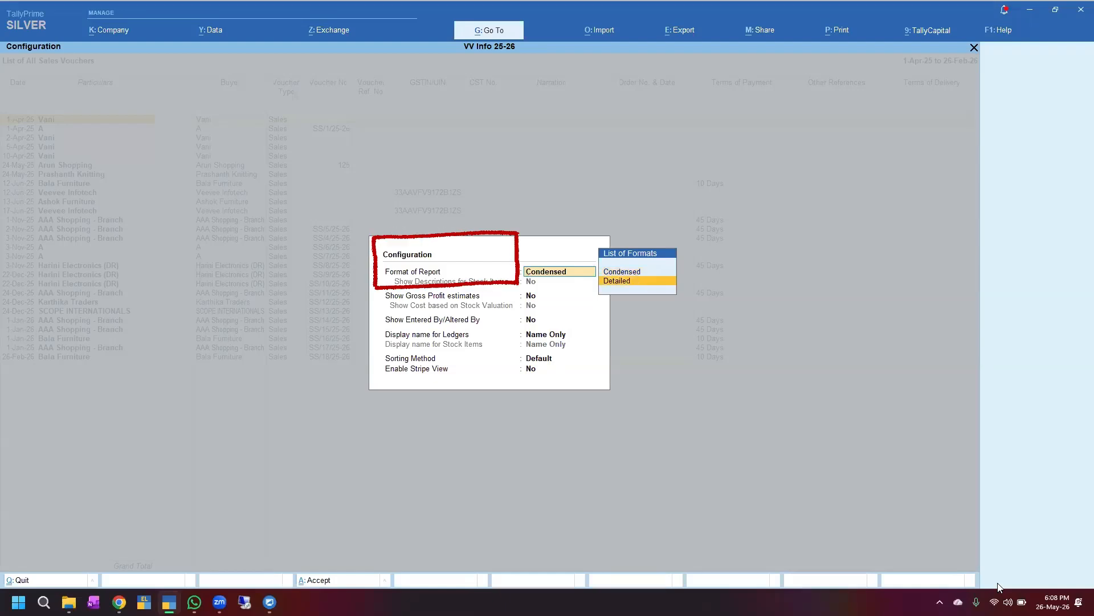
pyautogui.press('Return')
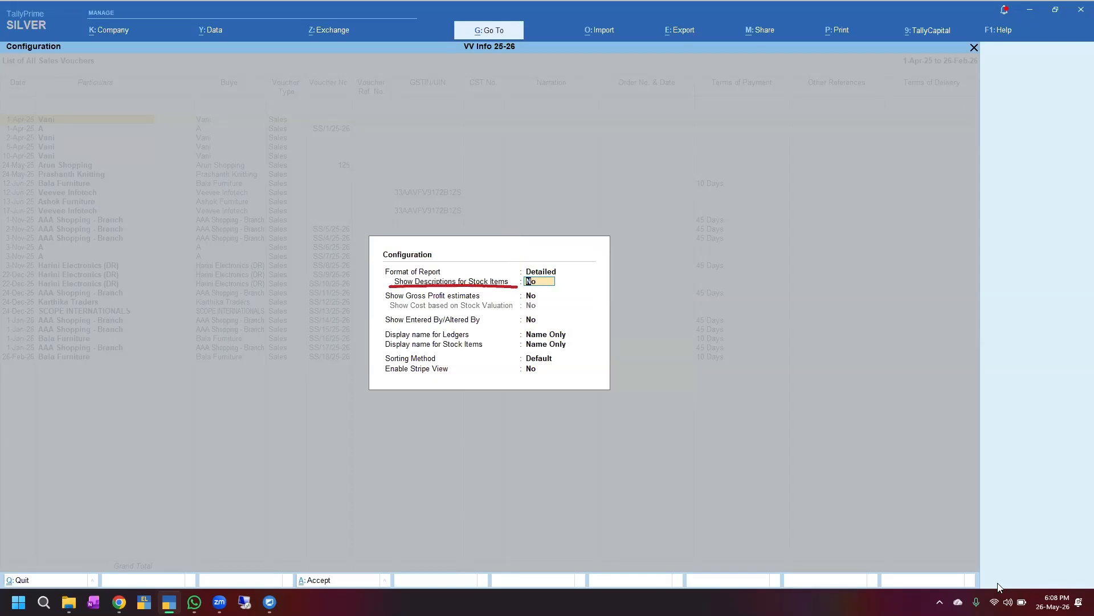
pyautogui.write('y')
pyautogui.press('Return')
pyautogui.press('Return')
pyautogui.press('Return')
pyautogui.press('Return')
pyautogui.press('Return')
pyautogui.press('Return')
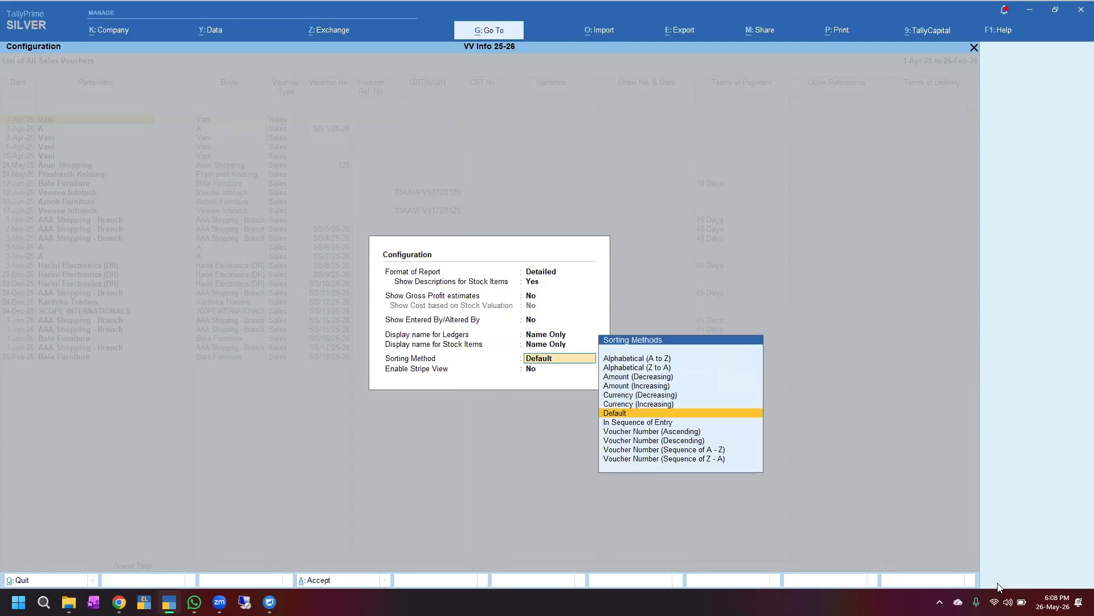
pyautogui.press('Return')
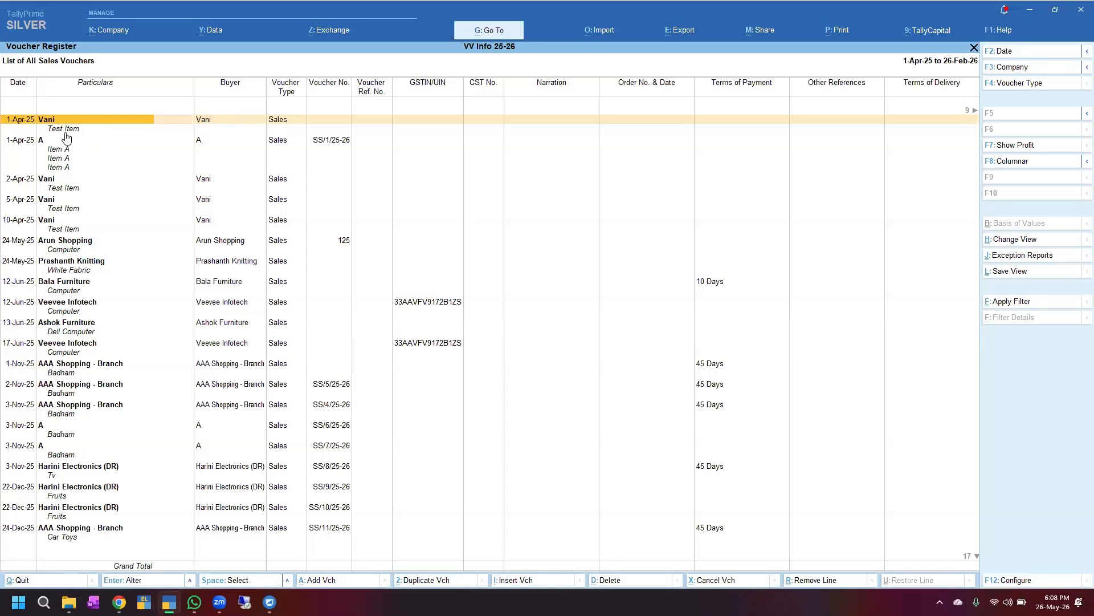
# Step: Examine the stock item lines listed under each sales voucher in the detailed register
pyautogui.press('Down')
pyautogui.press('Down')
pyautogui.press('Down')
pyautogui.press('Down')
pyautogui.press('Down')
pyautogui.press('Down')
pyautogui.press('Down')
pyautogui.press('Down')
pyautogui.press('Down')
pyautogui.press('Down')
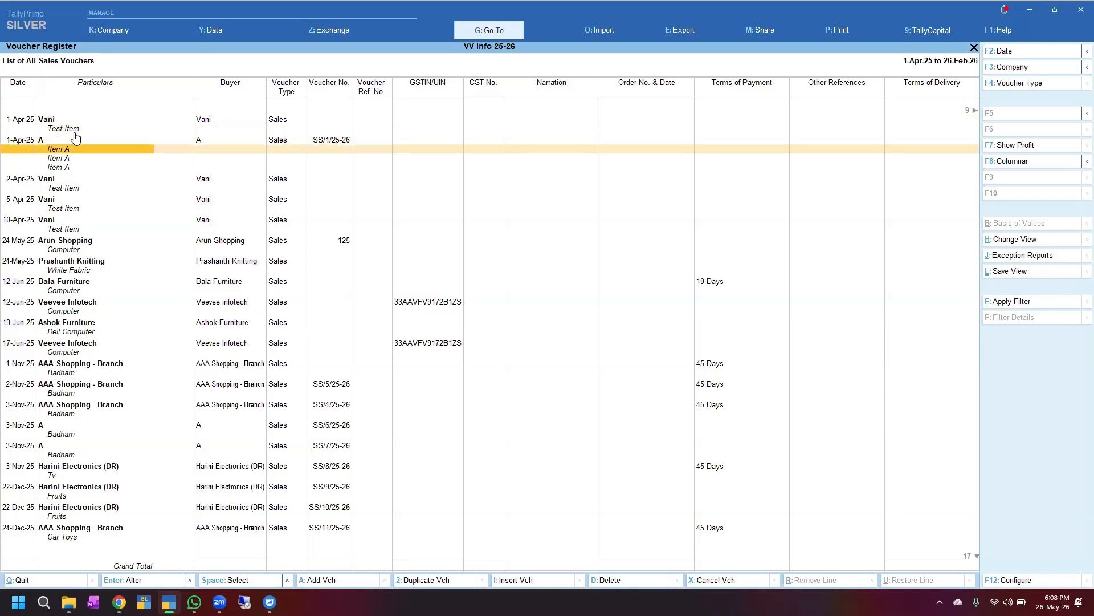
pyautogui.press('Down')
pyautogui.press('Down')
pyautogui.press('Down')
pyautogui.press('Down')
pyautogui.press('Down')
pyautogui.press('Down')
pyautogui.press('Down')
pyautogui.press('Down')
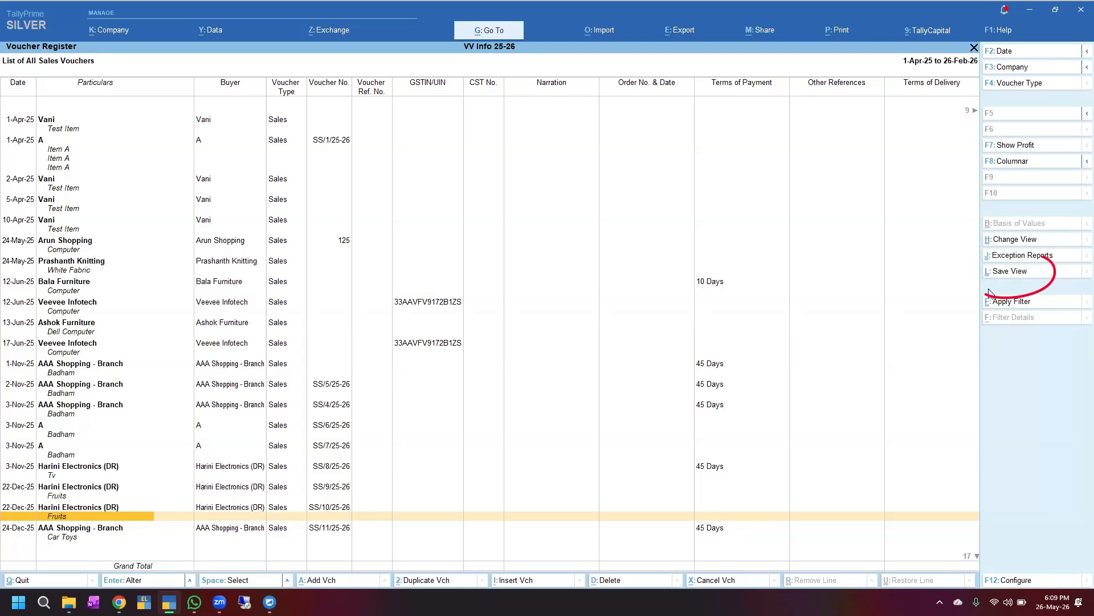
# Step: Save the view as "Voucher Register - My View", with default view and additional configuration set to No
pyautogui.click(1009, 272)
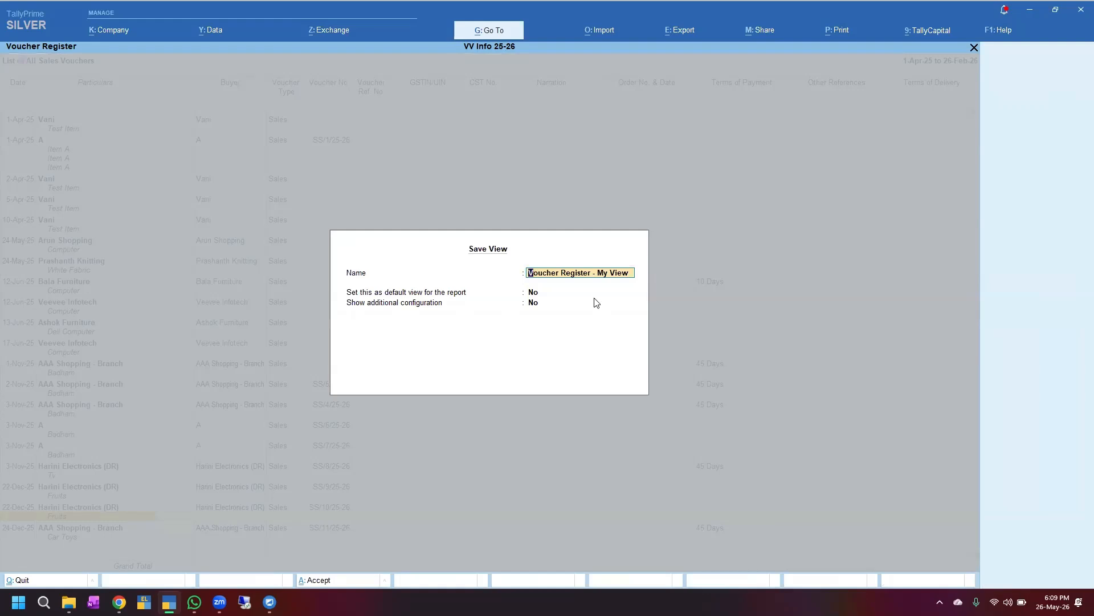
pyautogui.press('Return')
pyautogui.press('Return')
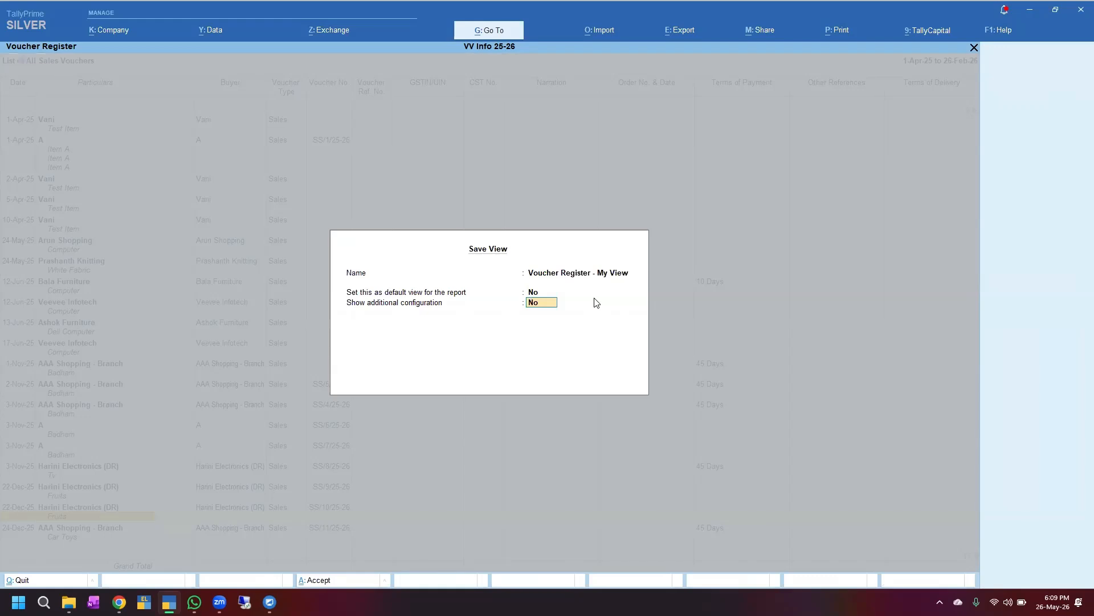
pyautogui.press('Return')
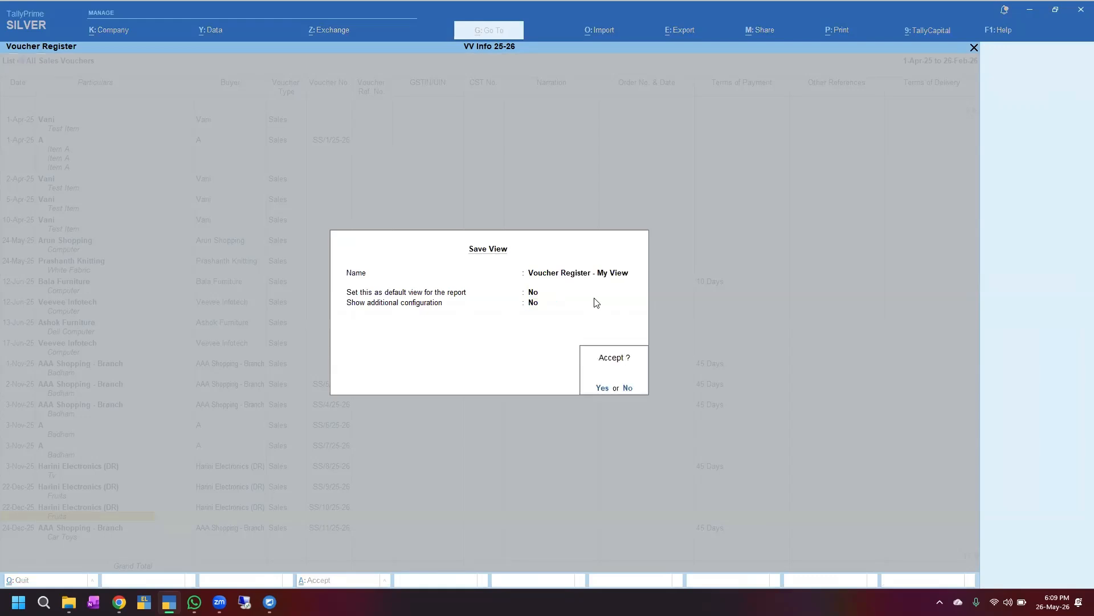
pyautogui.press('Return')
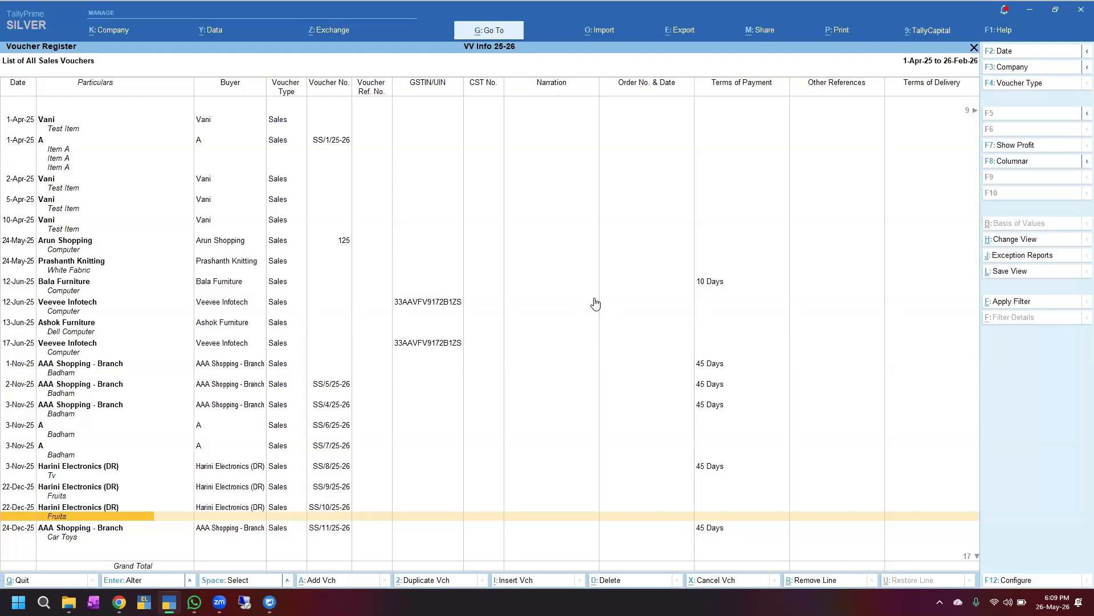
# Step: Close the register and its parent reports to return to the Gateway of Tally
pyautogui.press('Escape')
pyautogui.press('Escape')
pyautogui.press('Escape')
pyautogui.press('Escape')
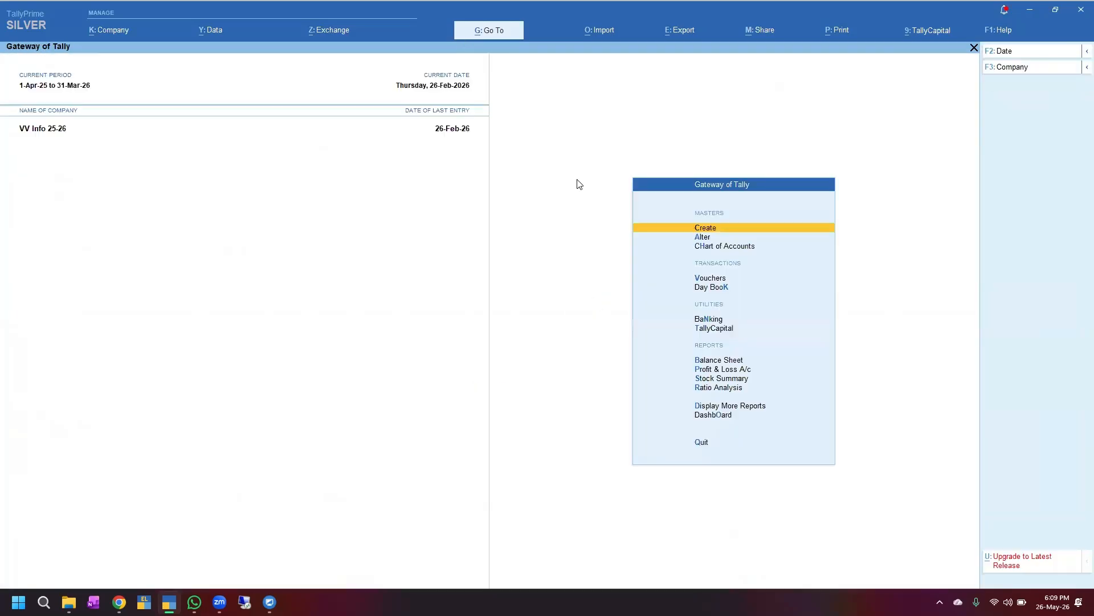
# Step: Open the saved view "Voucher Register - My View" from the list of reports
pyautogui.hotkey('alt', 'g')
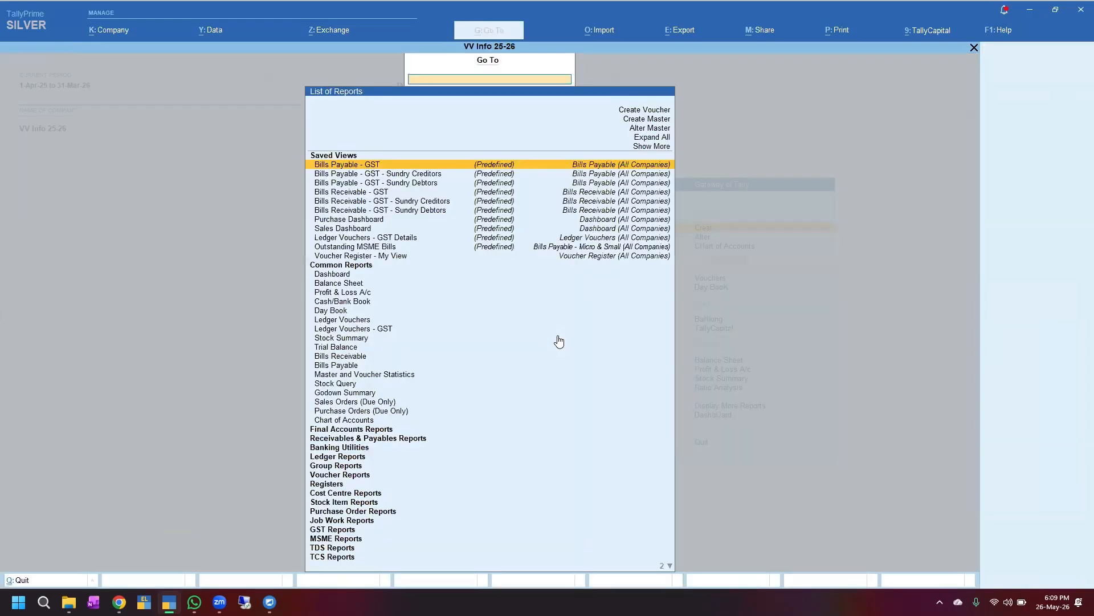
pyautogui.press('Down')
pyautogui.press('Down')
pyautogui.press('Down')
pyautogui.press('Down')
pyautogui.press('Down')
pyautogui.press('Down')
pyautogui.press('Down')
pyautogui.press('Down')
pyautogui.press('Down')
pyautogui.press('Down')
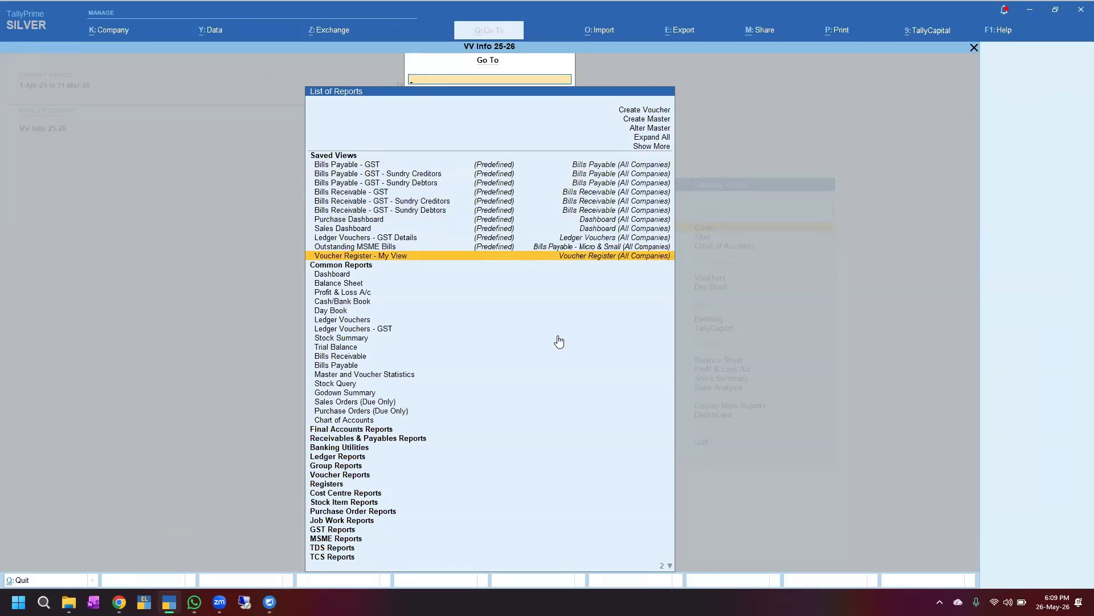
pyautogui.press('Return')
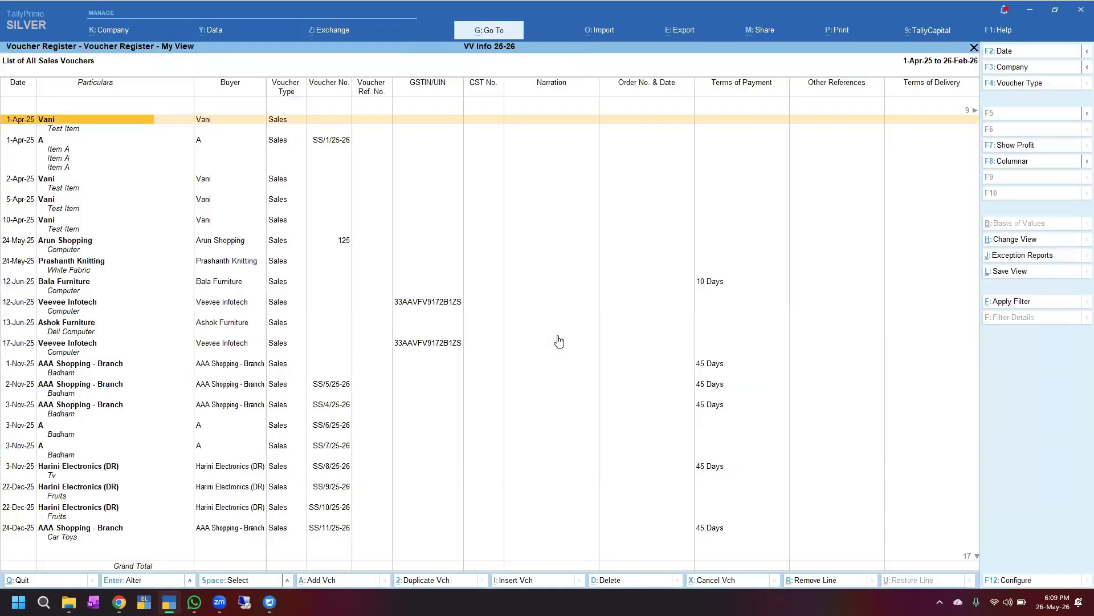